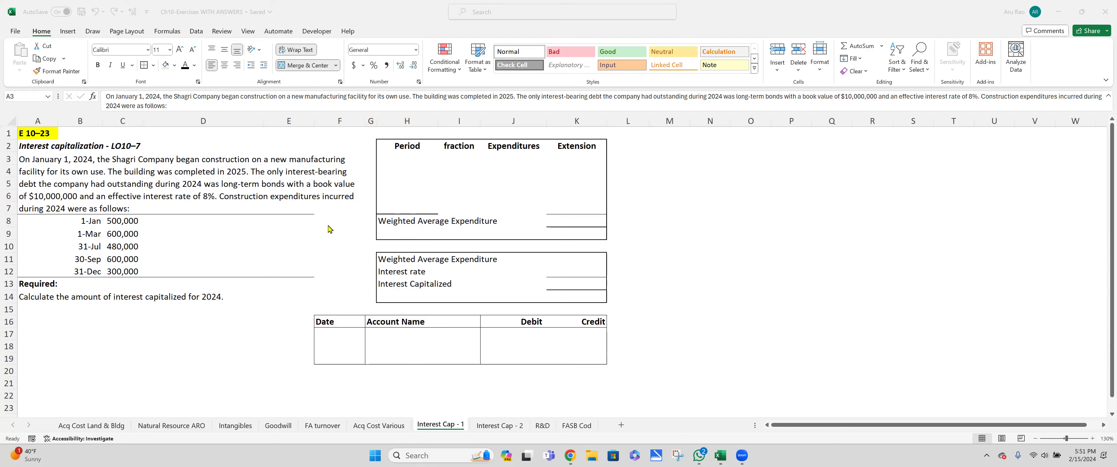
# Reveal the 8% interest rate, the 1/1 - 12/31 period and the 500,000 first expenditure.
pyautogui.click(581, 271)
pyautogui.click(191, 65)
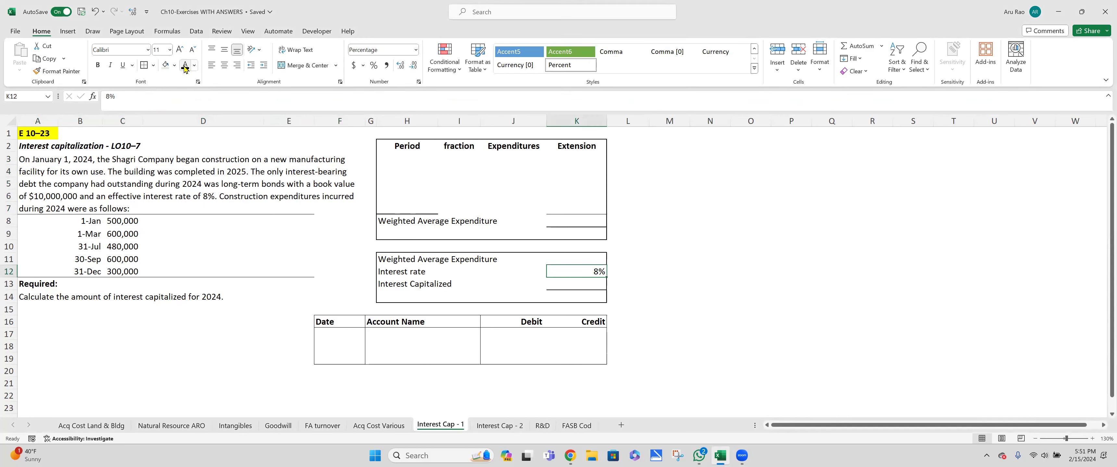
pyautogui.click(408, 161)
pyautogui.click(185, 65)
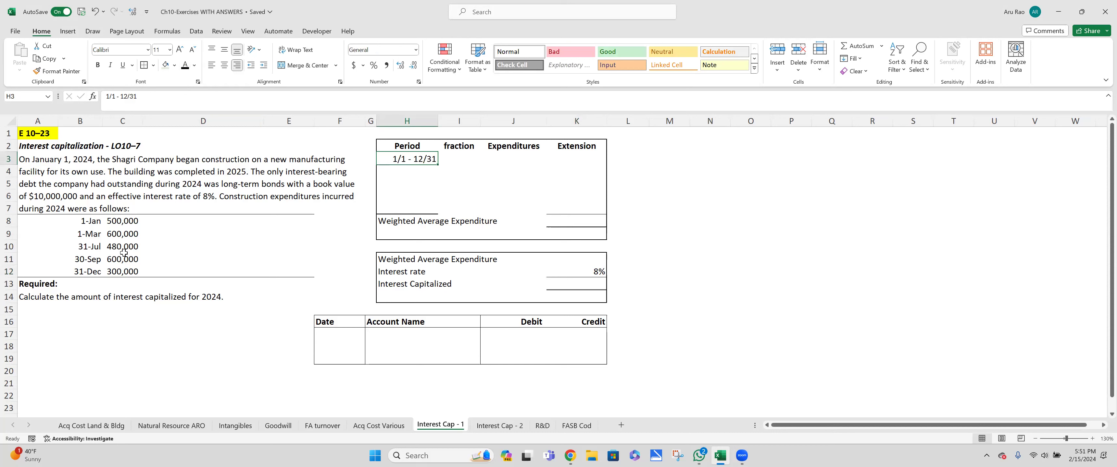
pyautogui.click(508, 158)
pyautogui.click(185, 66)
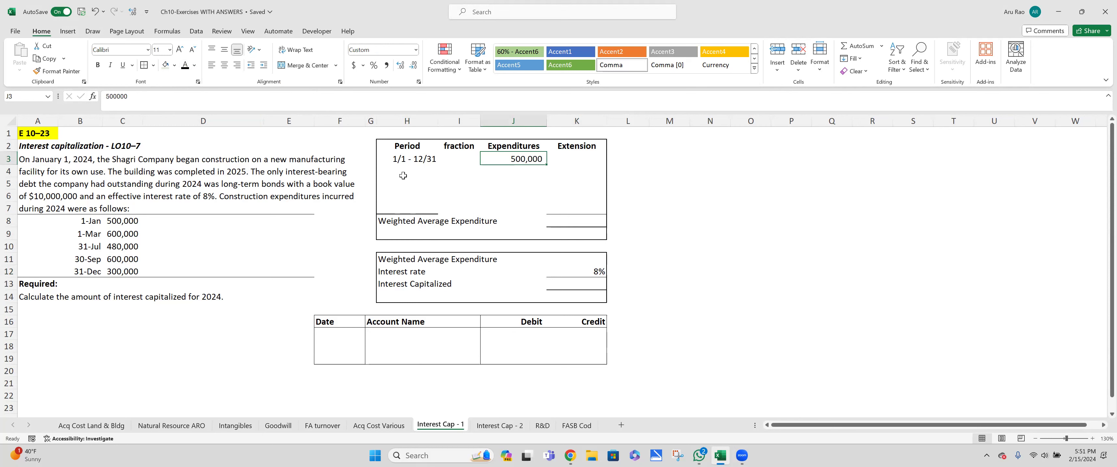
# Show the first row's 12/12 fraction and its 500,000 extension.
pyautogui.click(452, 160)
pyautogui.write('12/12')
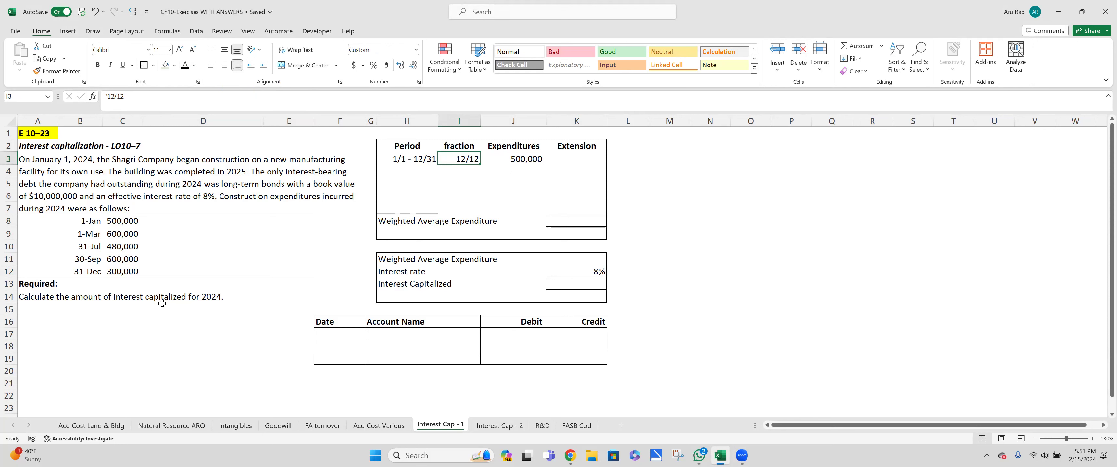
pyautogui.click(571, 158)
pyautogui.click(185, 65)
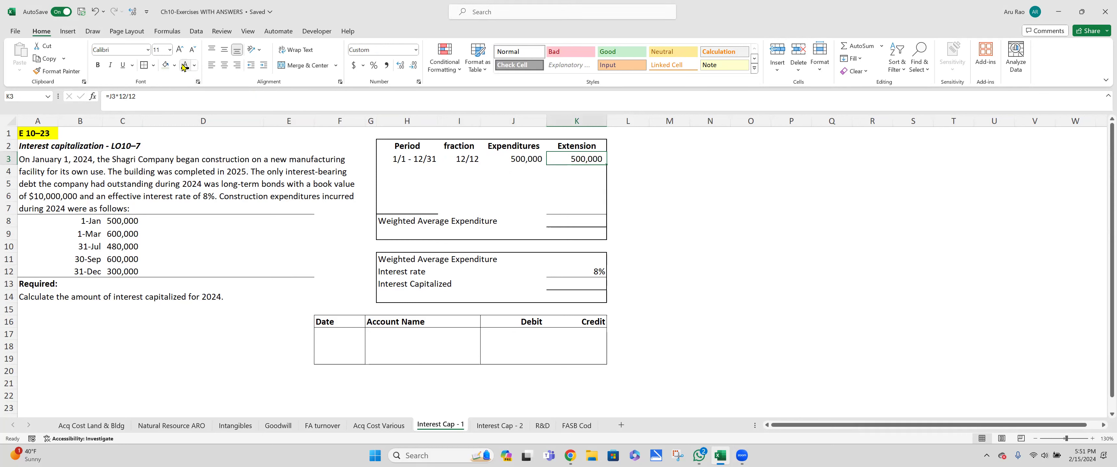
pyautogui.click(399, 173)
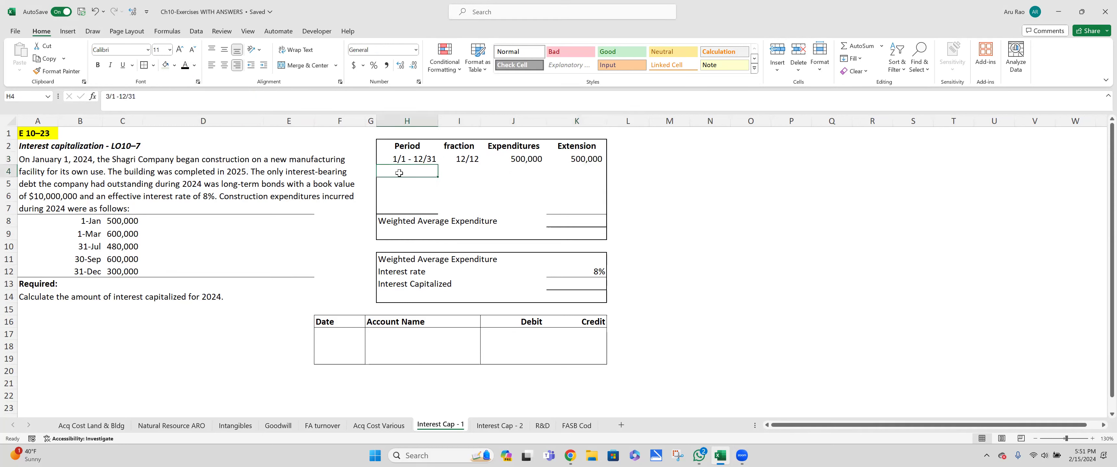
# Reveal the second row: 3/1 - 12/31, fraction 10/12, expenditure 600,000, extension 500,000.
pyautogui.click(186, 70)
pyautogui.click(463, 172)
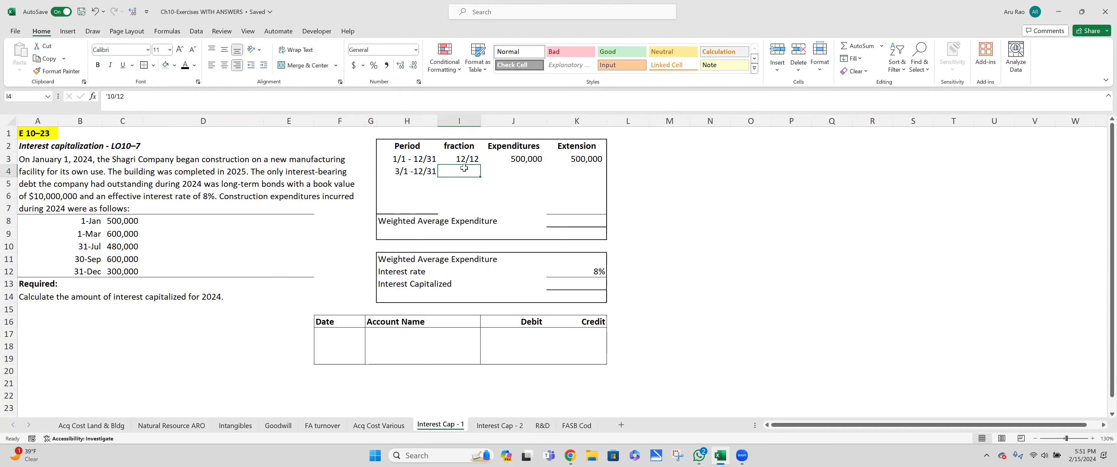
pyautogui.click(186, 66)
pyautogui.press('Tab')
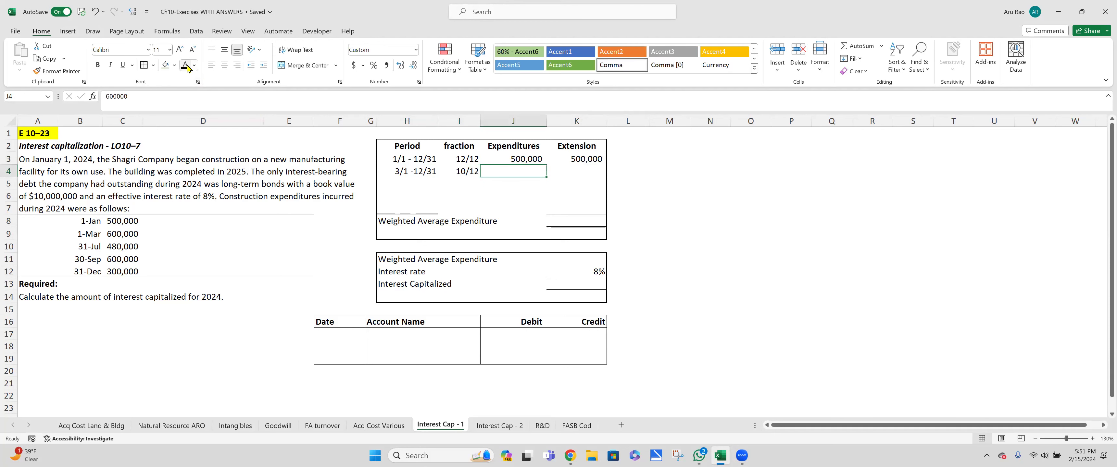
pyautogui.click(186, 67)
pyautogui.press('Tab')
pyautogui.click(186, 66)
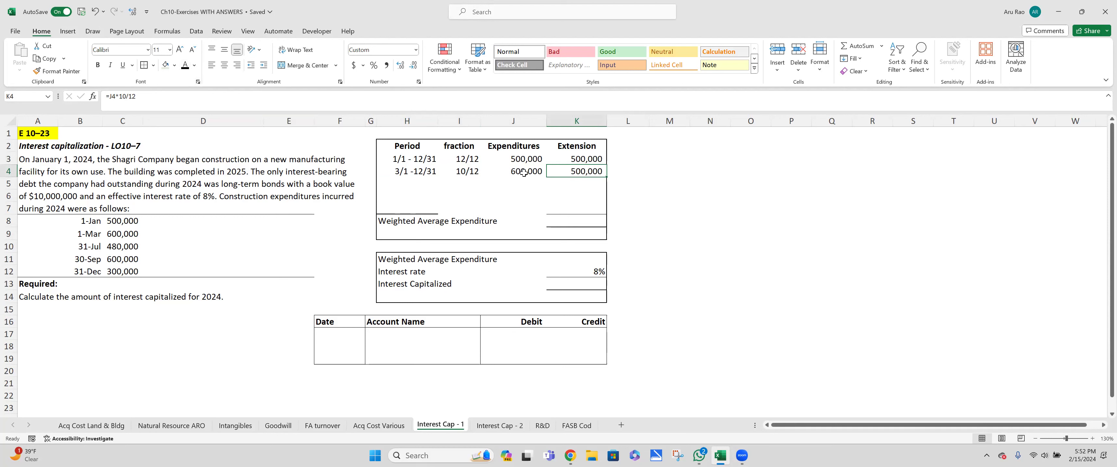
# Show the remaining periods 7/31 - 12/31, 9/30 - 12/31 and 12/31 - 12/31.
pyautogui.click(396, 183)
pyautogui.click(186, 66)
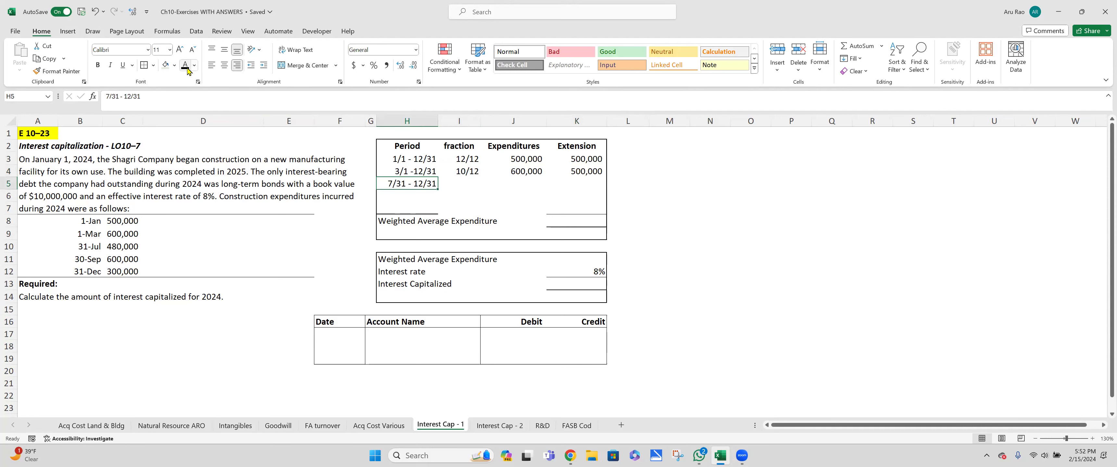
pyautogui.press('Down')
pyautogui.click(187, 68)
pyautogui.press('Down')
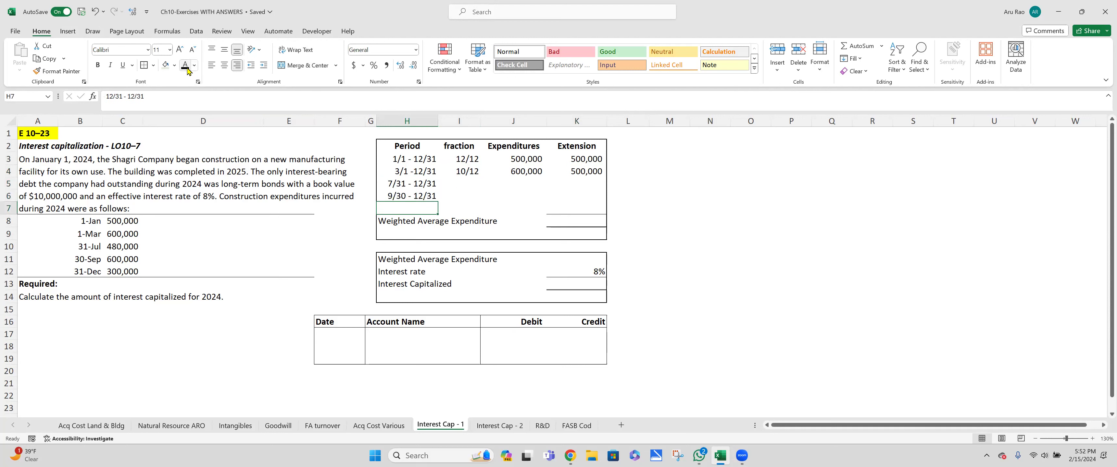
pyautogui.click(187, 68)
# Show the fractions 5/12, 3/12 and 0/12 and the 300,000 last expenditure.
pyautogui.click(462, 184)
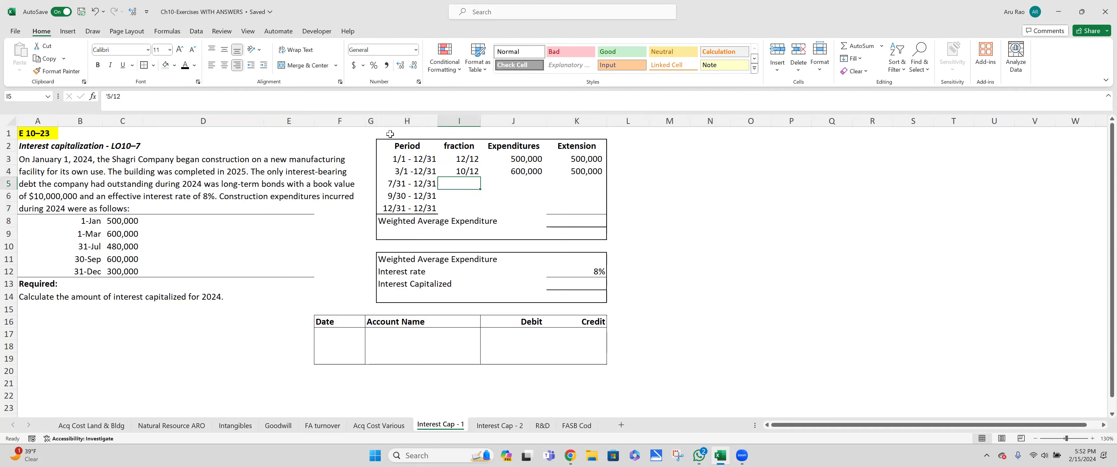
pyautogui.click(187, 68)
pyautogui.press('Down')
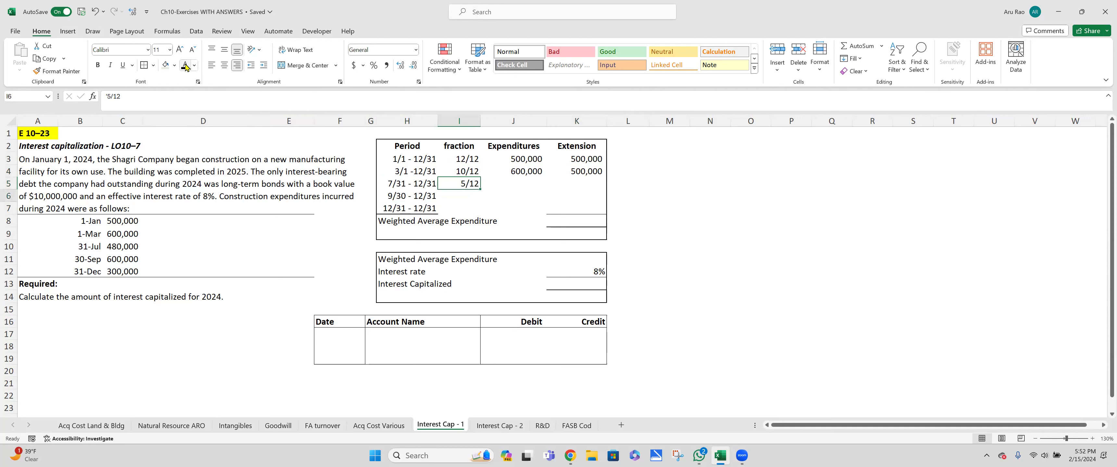
pyautogui.click(187, 68)
pyautogui.press('Down')
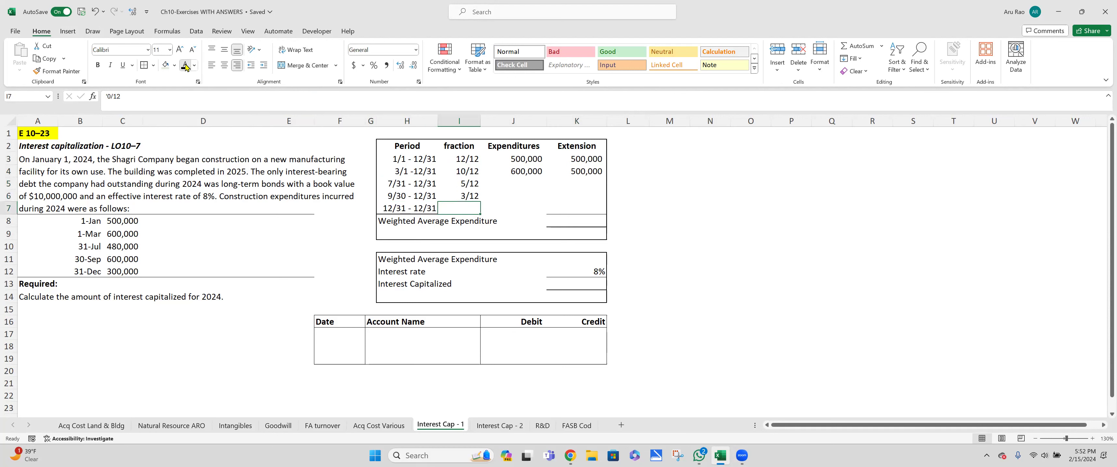
pyautogui.click(187, 68)
pyautogui.click(514, 209)
pyautogui.click(187, 68)
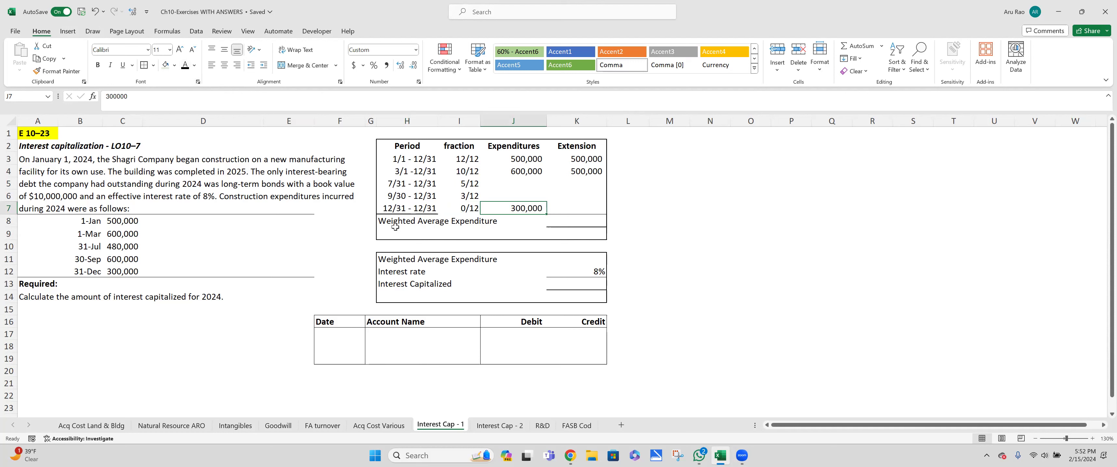
# Reveal the 480,000 expenditure, extensions 200,000, 150,000 and zero, and the 1,350,000 total carried into K11.
pyautogui.click(530, 184)
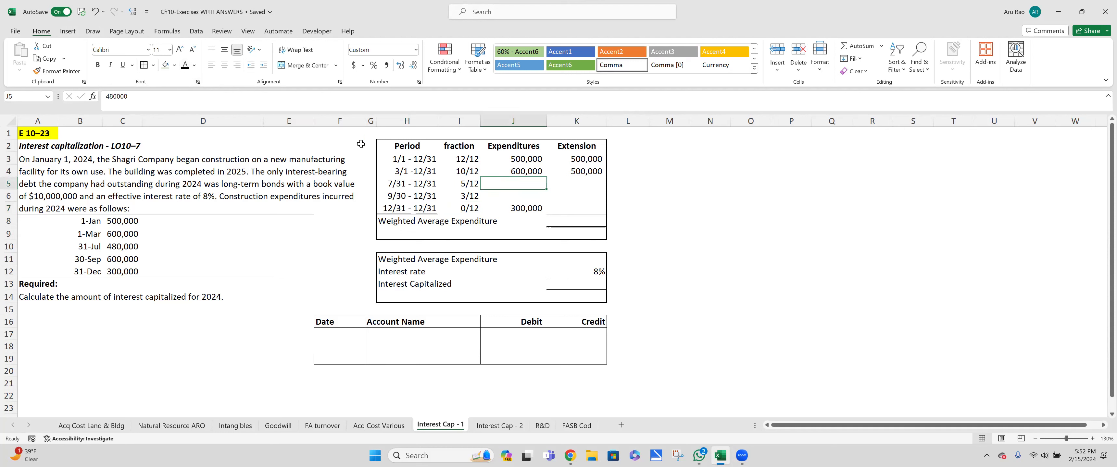
pyautogui.click(186, 66)
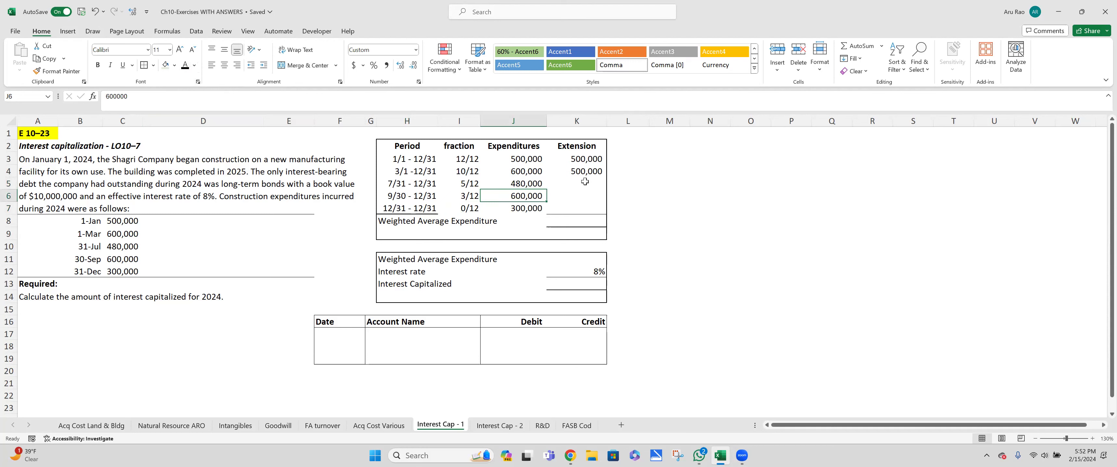
pyautogui.moveTo(578, 185); pyautogui.dragTo(580, 222)
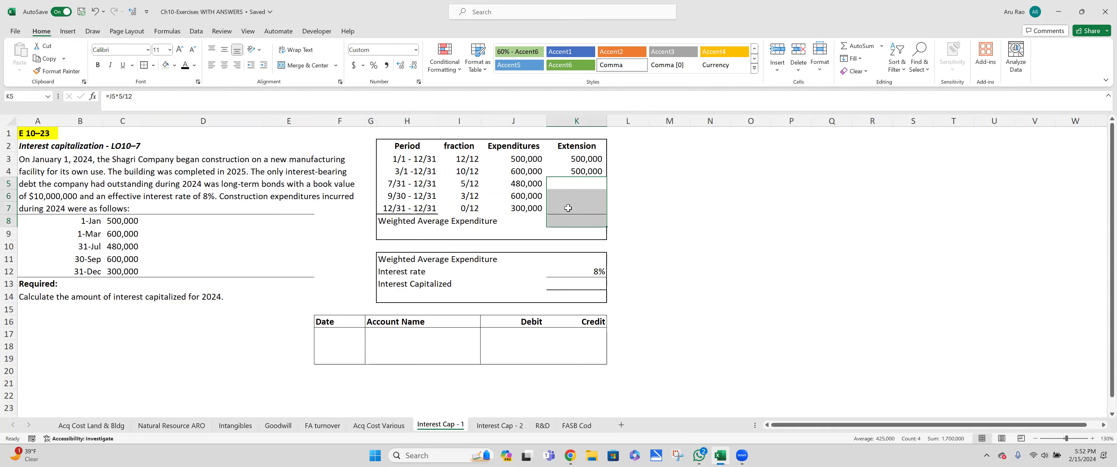
pyautogui.click(185, 65)
pyautogui.click(583, 159)
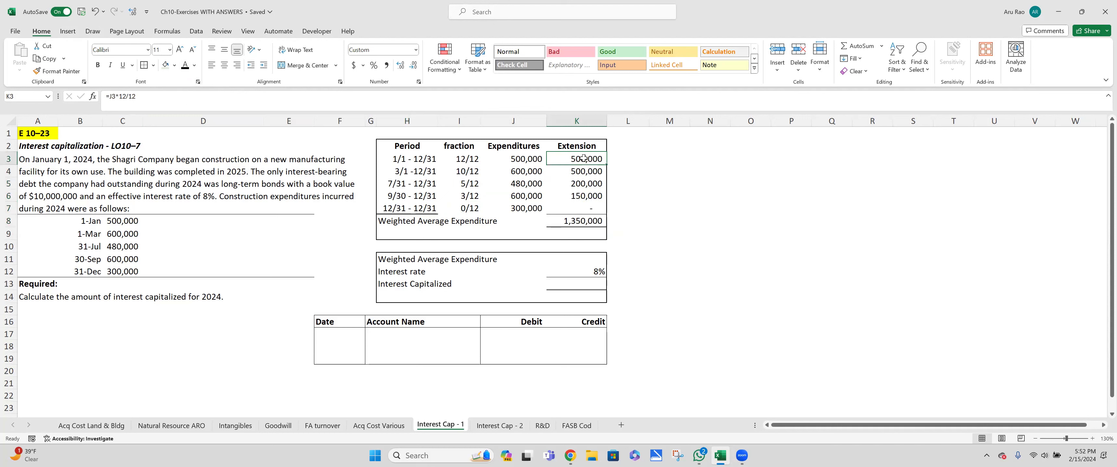
pyautogui.click(573, 261)
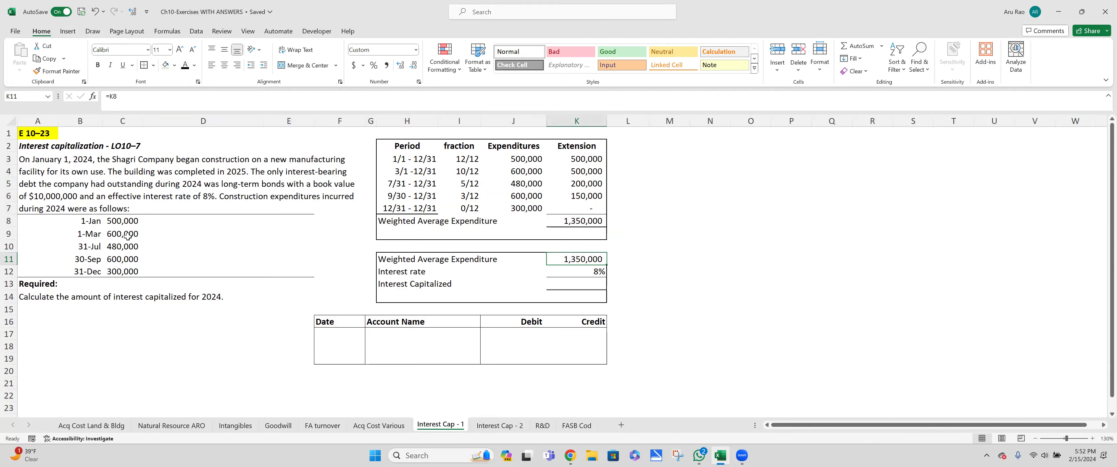
# AutoSum C8:C12 to get 2,480,000 and widen column C so the total displays.
pyautogui.moveTo(125, 223); pyautogui.dragTo(127, 285)
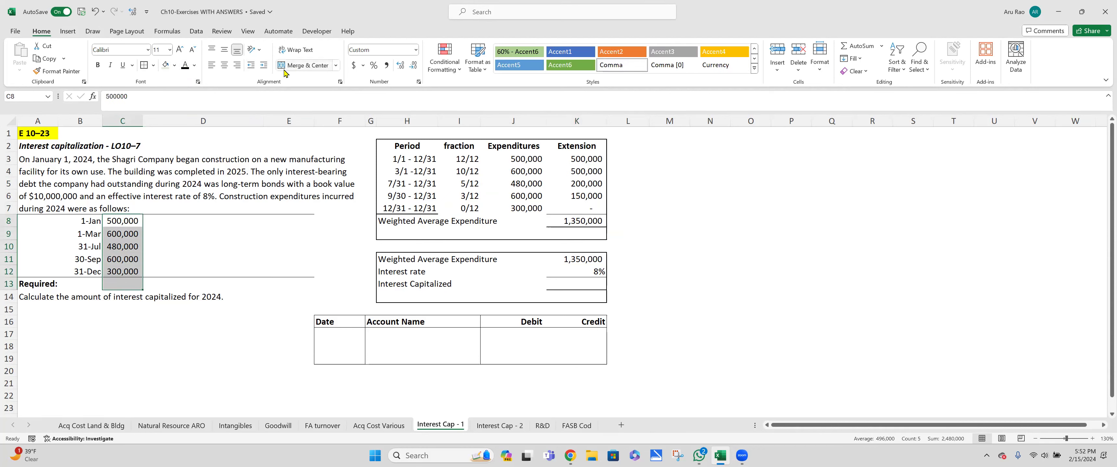
pyautogui.click(874, 51)
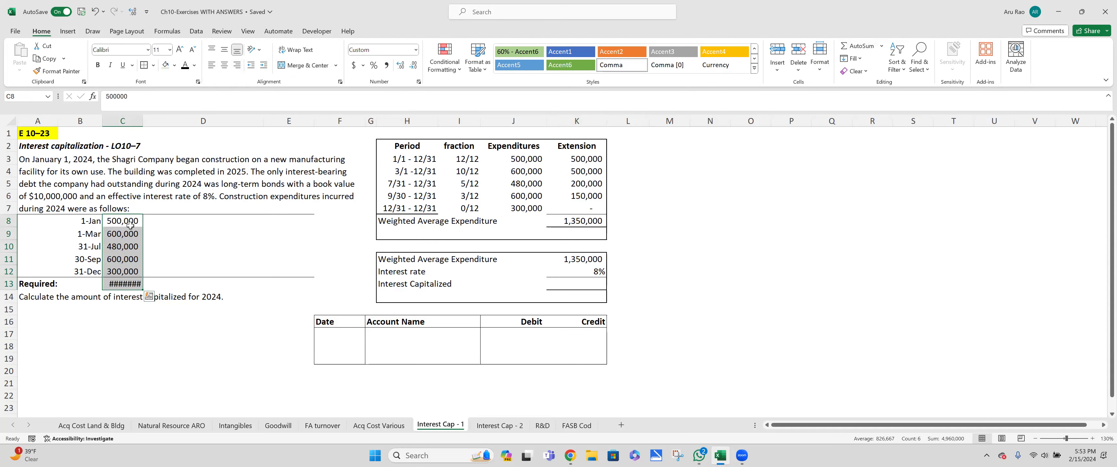
pyautogui.moveTo(143, 123); pyautogui.dragTo(153, 127)
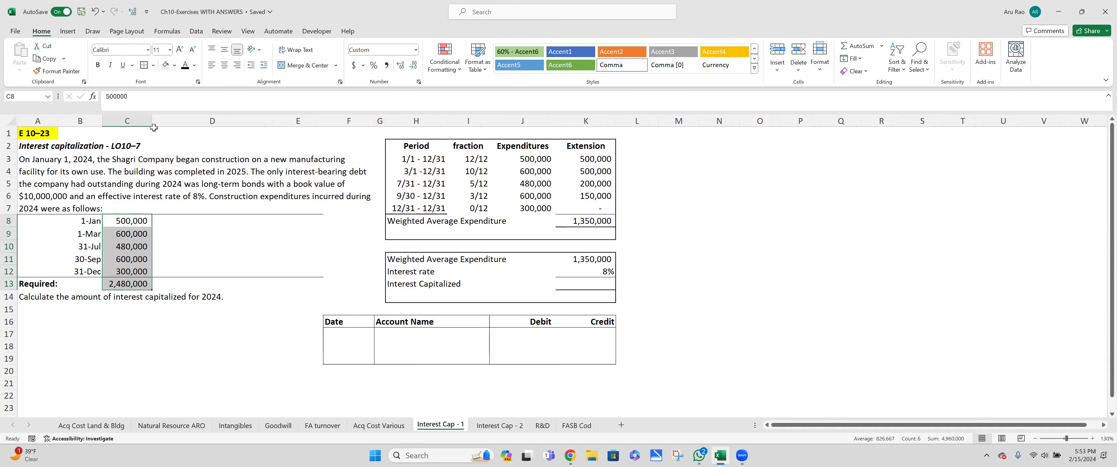
pyautogui.click(127, 282)
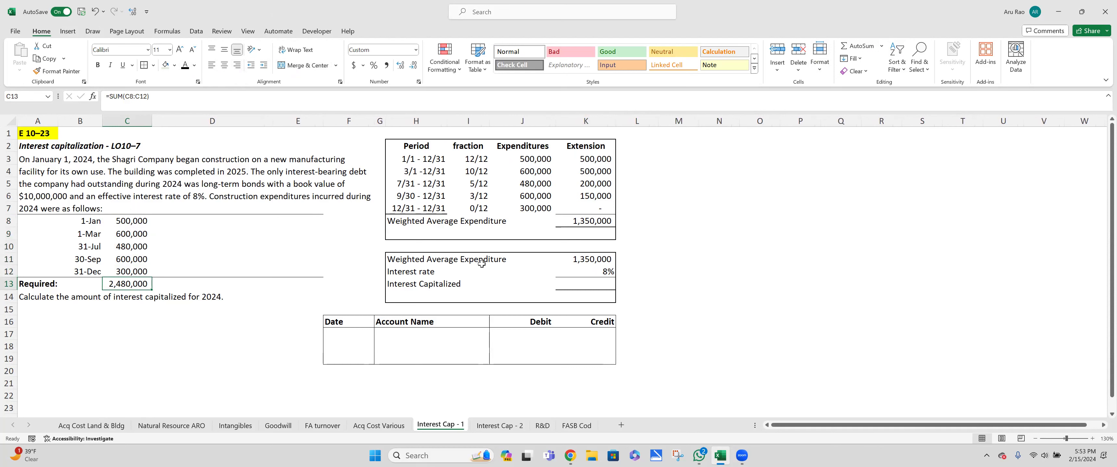
pyautogui.click(595, 222)
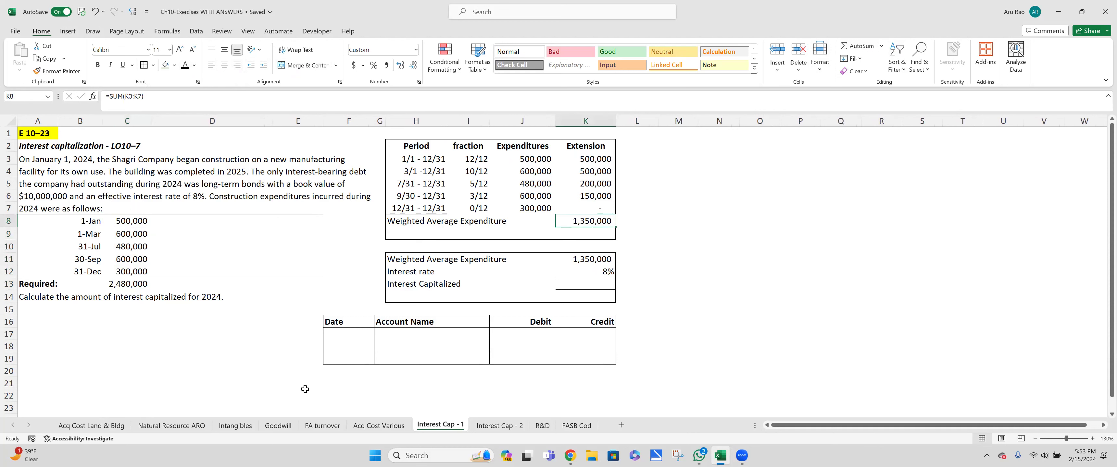
# Make the 108,000 interest capitalized result (=K11*K12) in K13 visible.
pyautogui.click(594, 272)
pyautogui.click(579, 284)
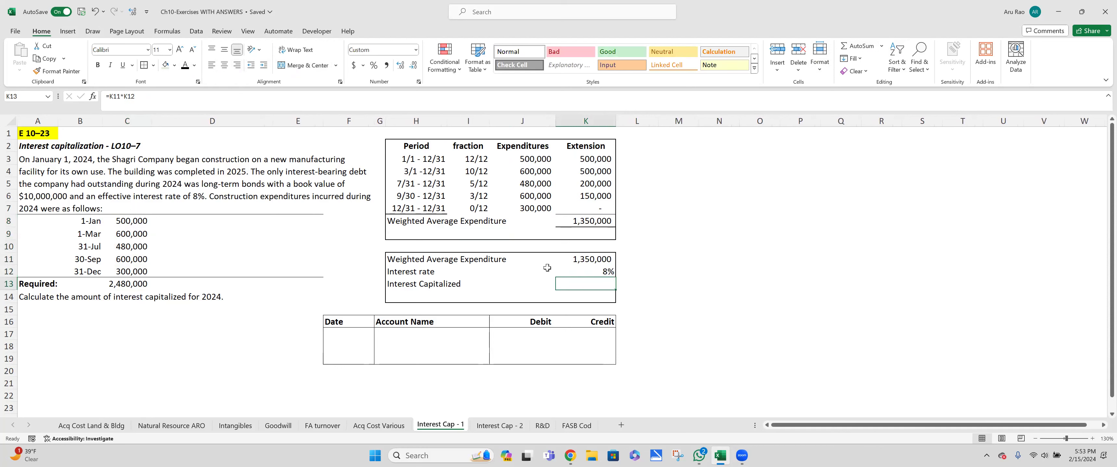
pyautogui.click(186, 66)
pyautogui.click(104, 175)
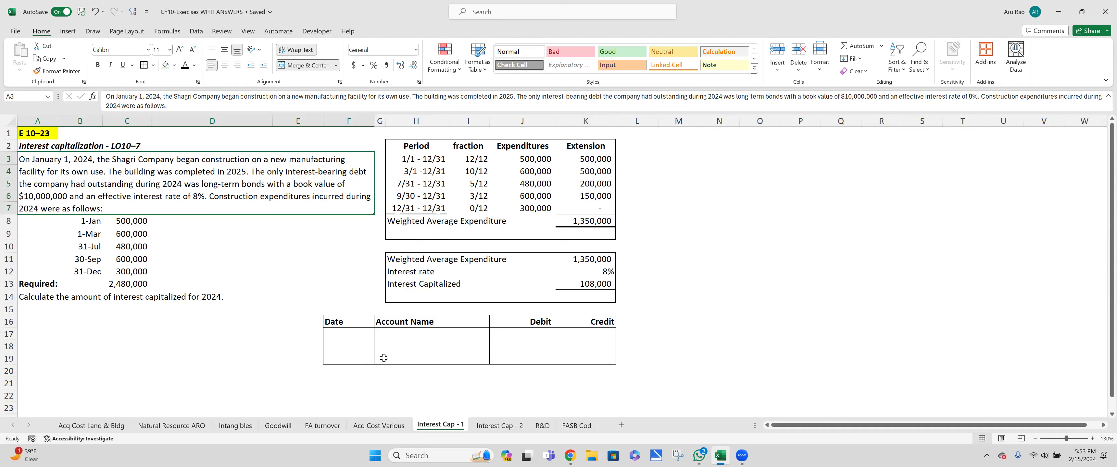
# Reveal the Cash account name and its 800,000 credit on the 12/31/2024 entry.
pyautogui.click(345, 335)
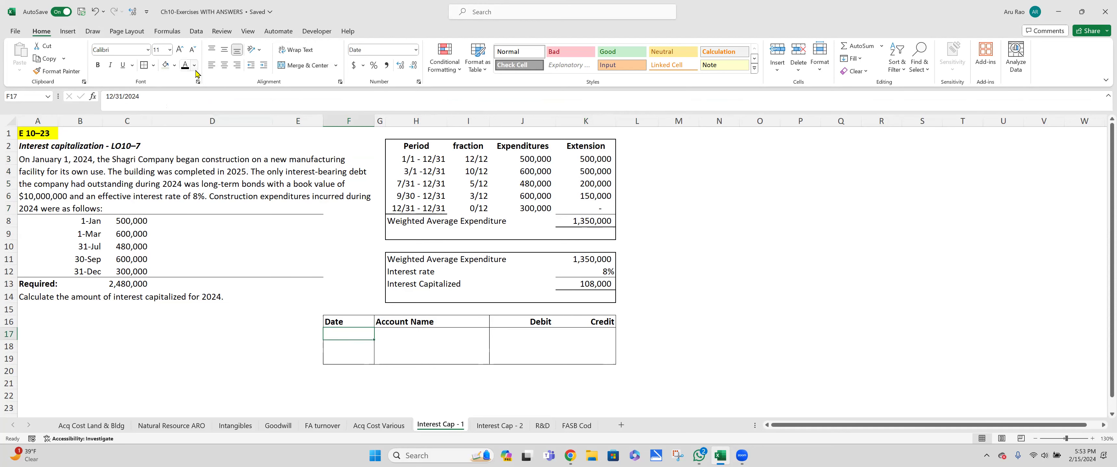
pyautogui.click(391, 356)
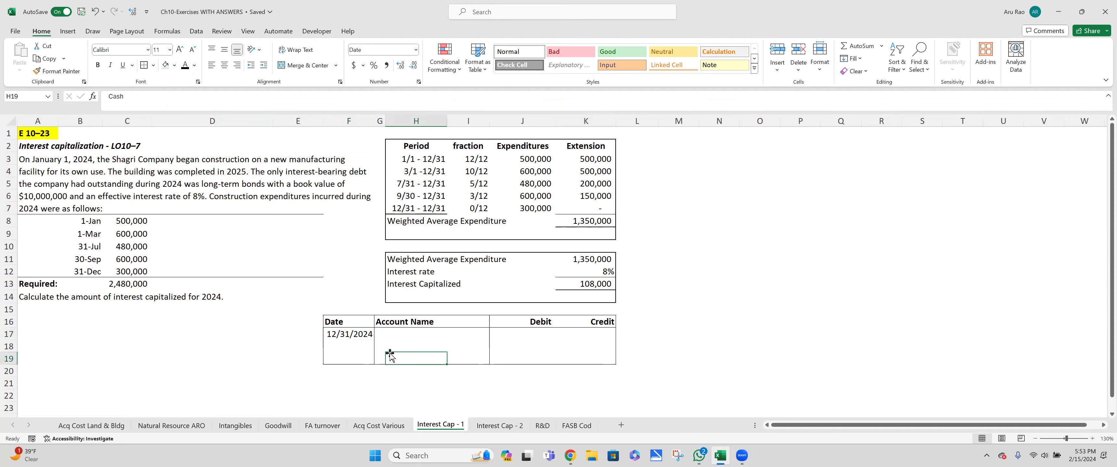
pyautogui.click(186, 66)
pyautogui.click(586, 359)
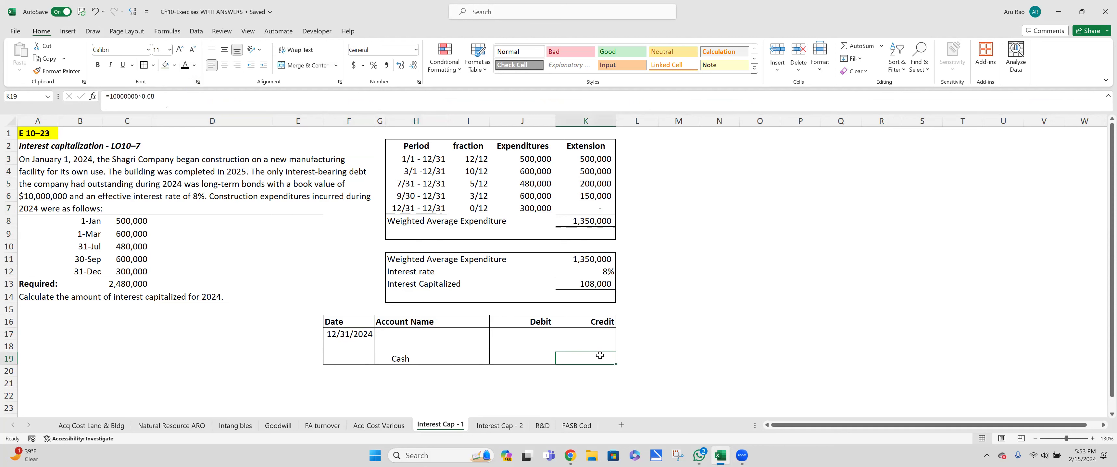
pyautogui.click(186, 66)
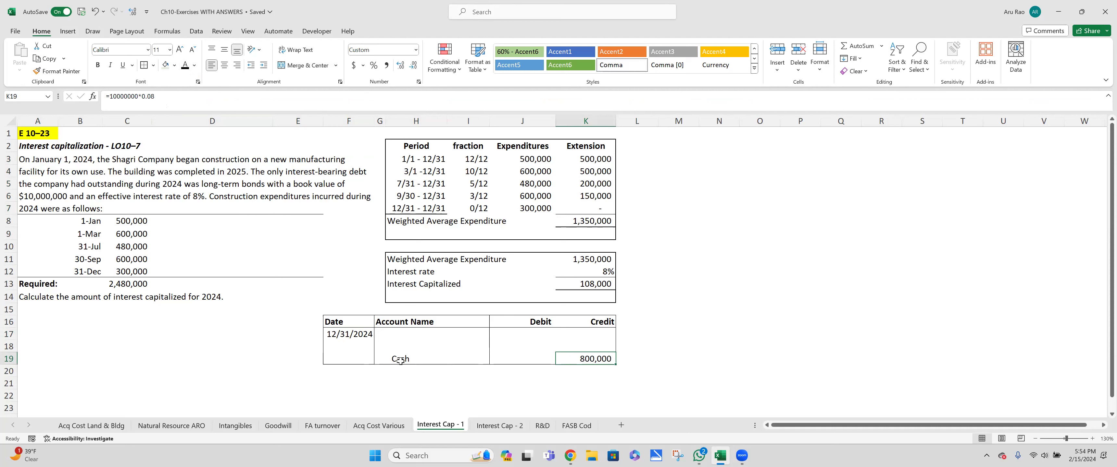
pyautogui.click(584, 284)
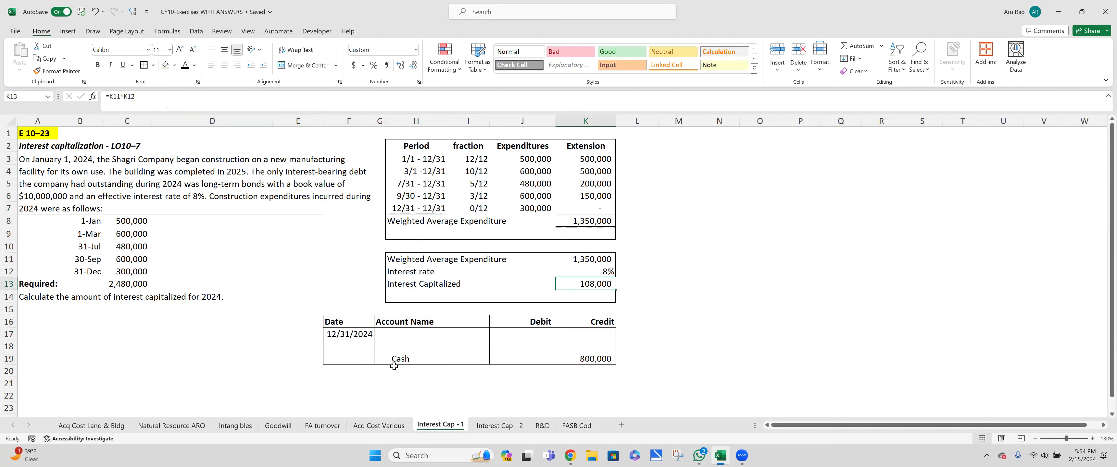
# Make the 108,000 debit in J18 and the 692,000 debit in J17 visible.
pyautogui.click(525, 335)
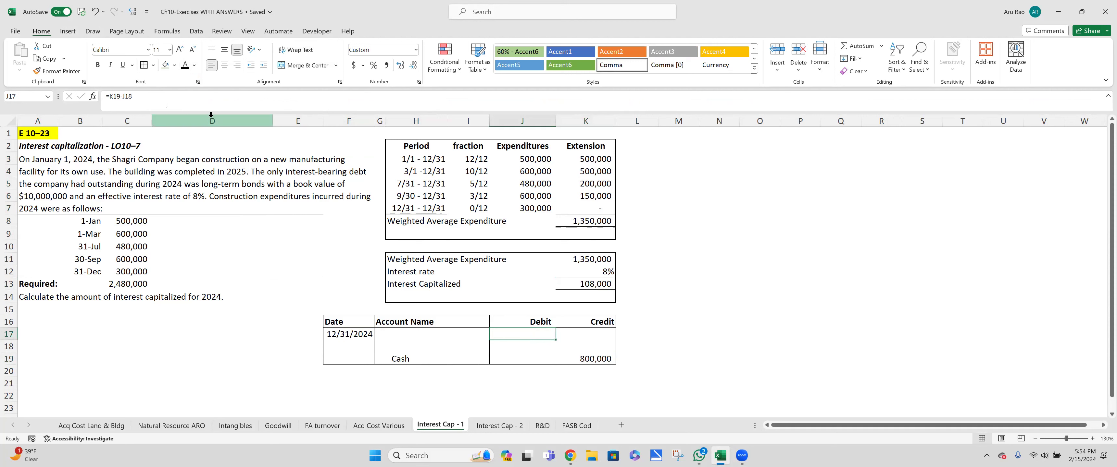
pyautogui.click(522, 346)
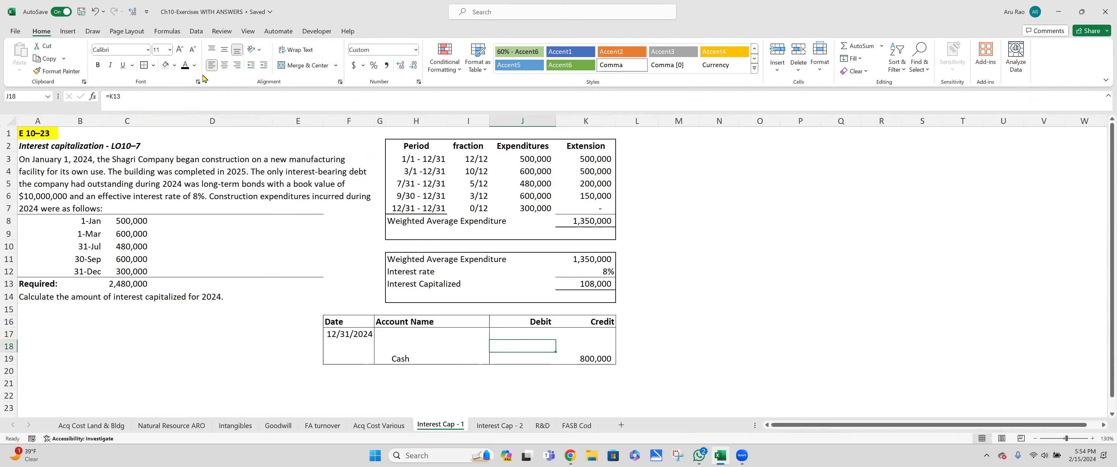
pyautogui.click(185, 67)
pyautogui.click(523, 333)
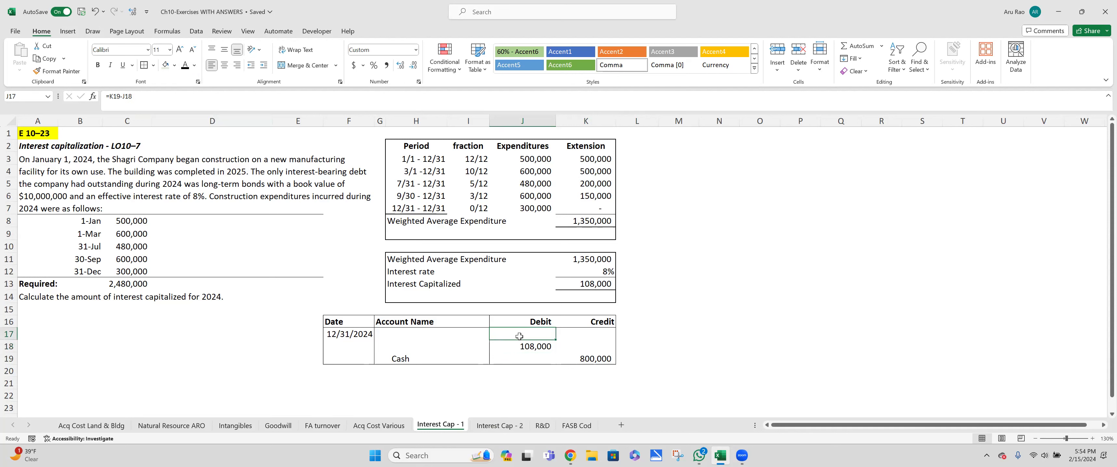
pyautogui.click(186, 67)
# Reveal the Building name in H18 and the Interest Expense name in H17.
pyautogui.click(398, 345)
pyautogui.click(182, 69)
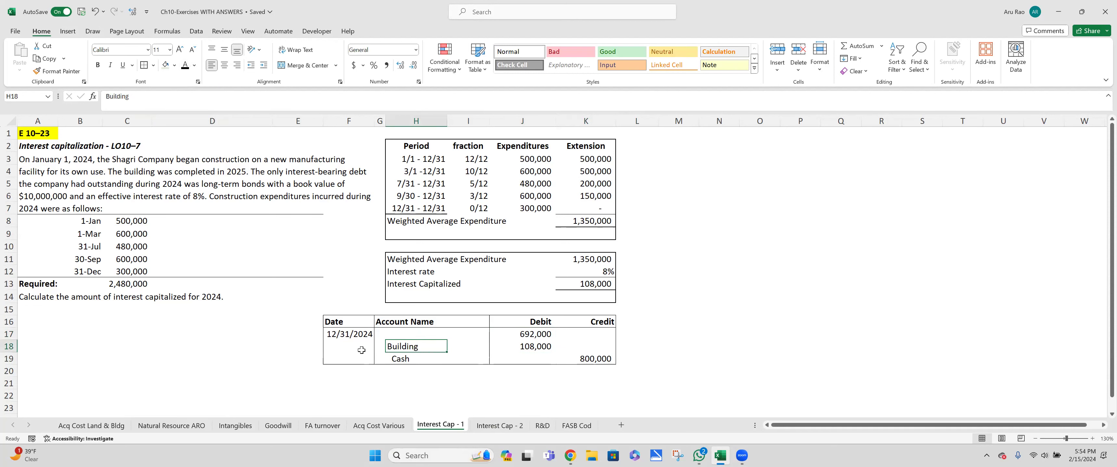
pyautogui.click(106, 99)
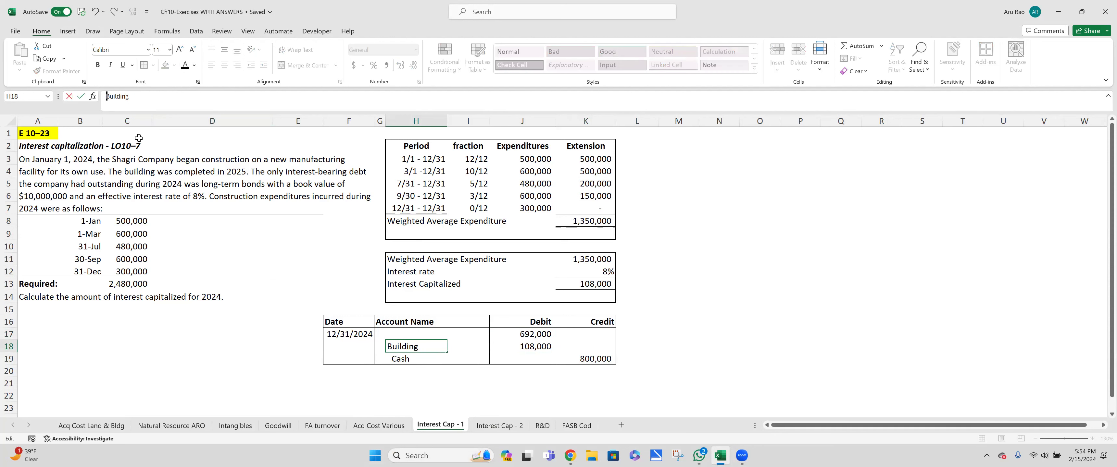
pyautogui.press('Return')
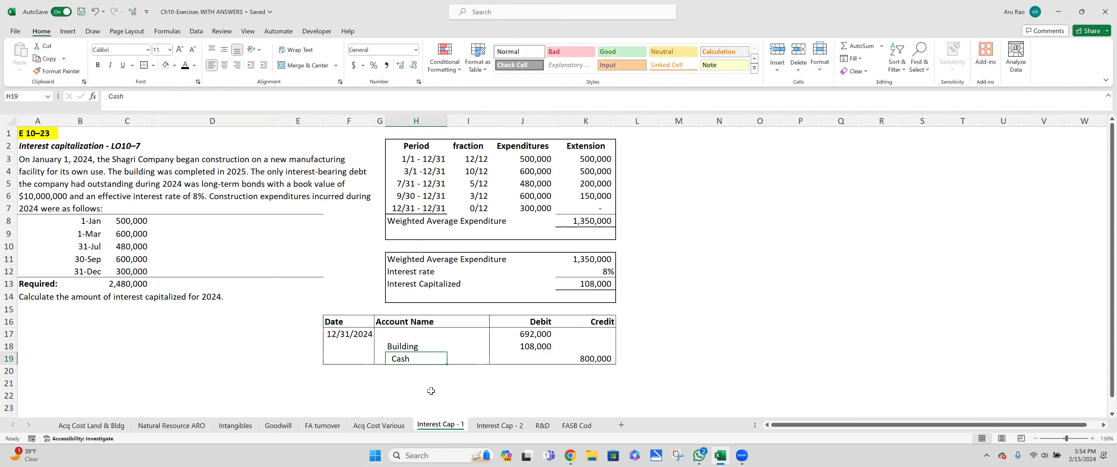
pyautogui.click(419, 332)
pyautogui.click(185, 64)
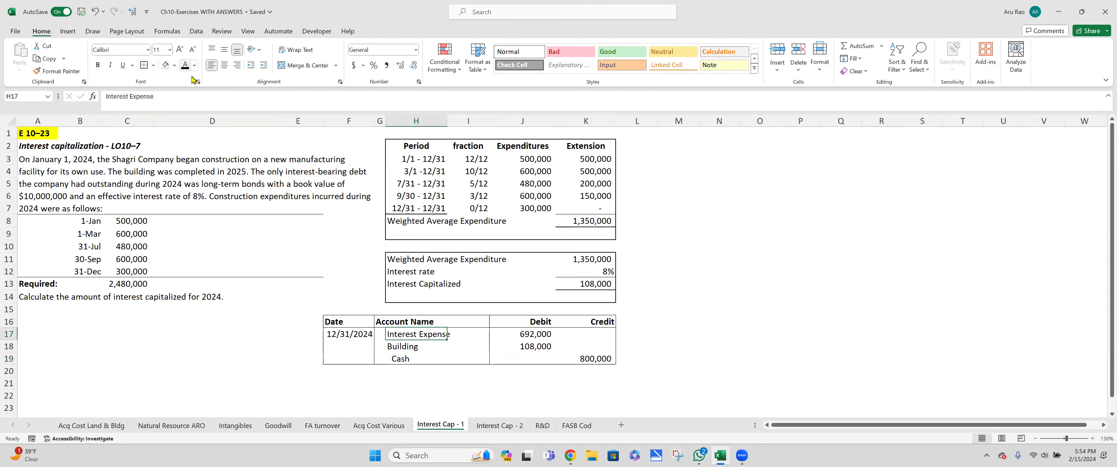
pyautogui.click(525, 337)
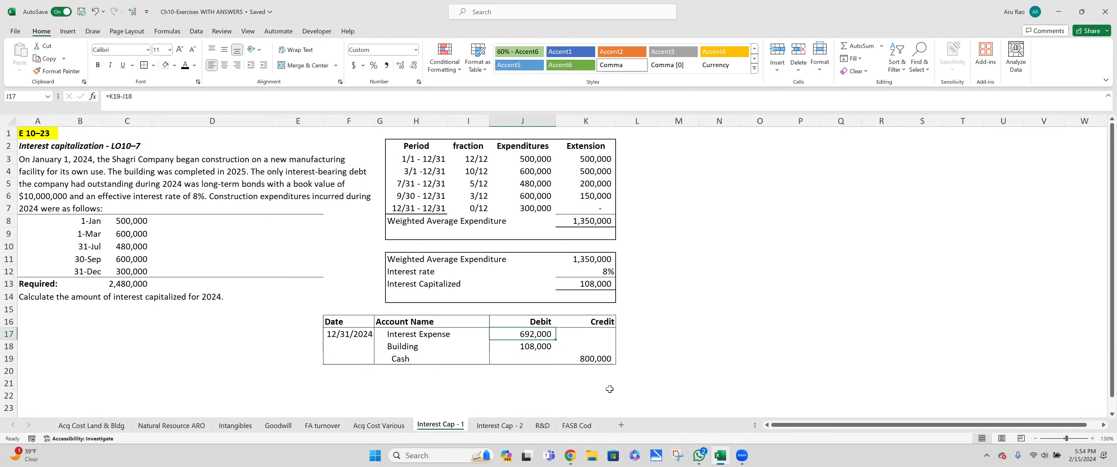
pyautogui.click(449, 336)
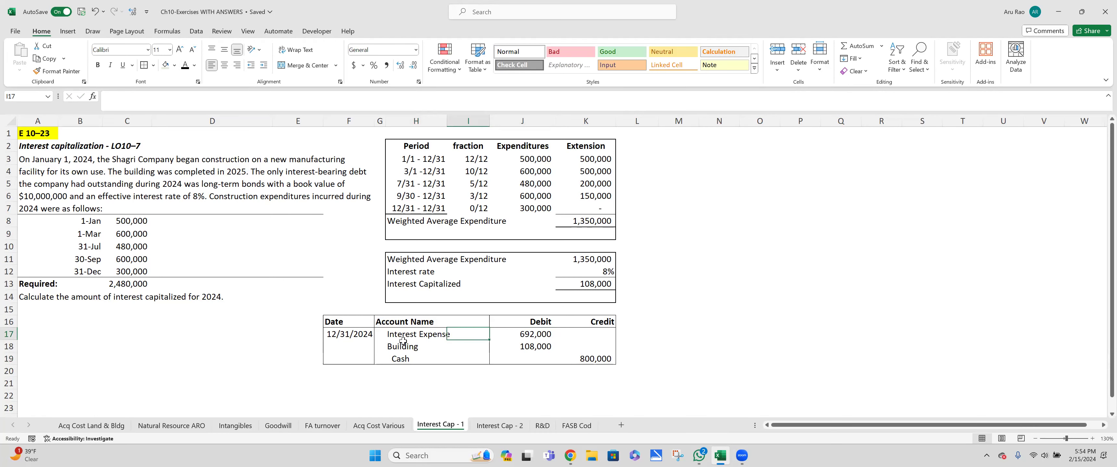
pyautogui.click(467, 383)
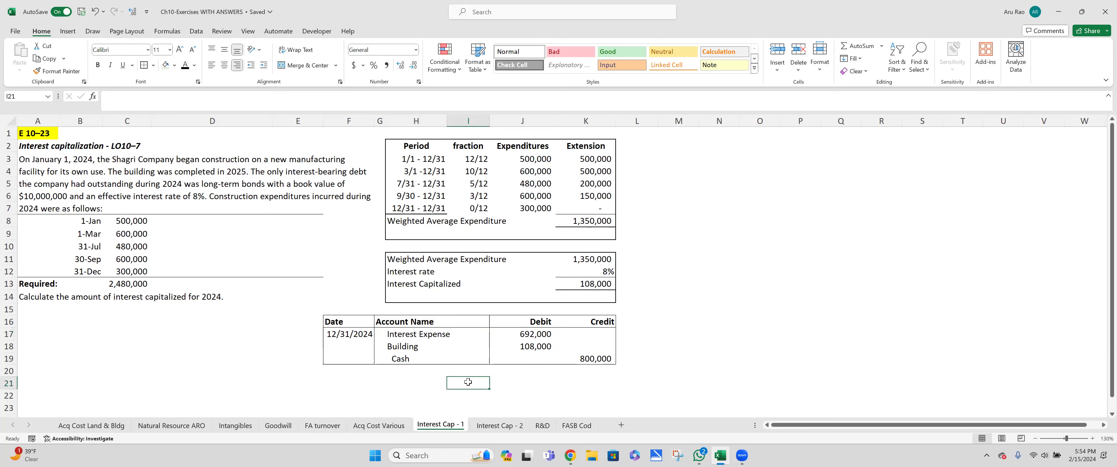
# Fill the 108,000 Building debit and the K13 interest capitalized cell light green.
pyautogui.click(600, 360)
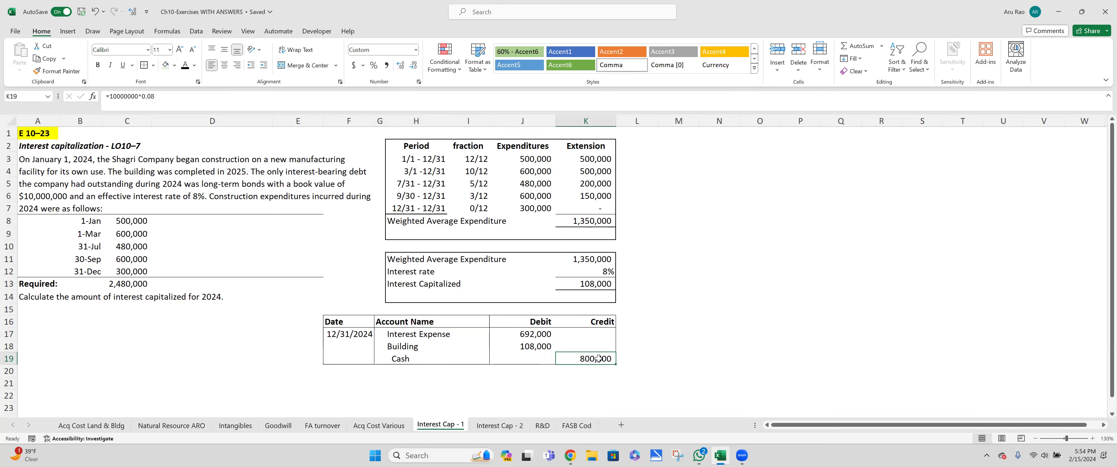
pyautogui.click(531, 341)
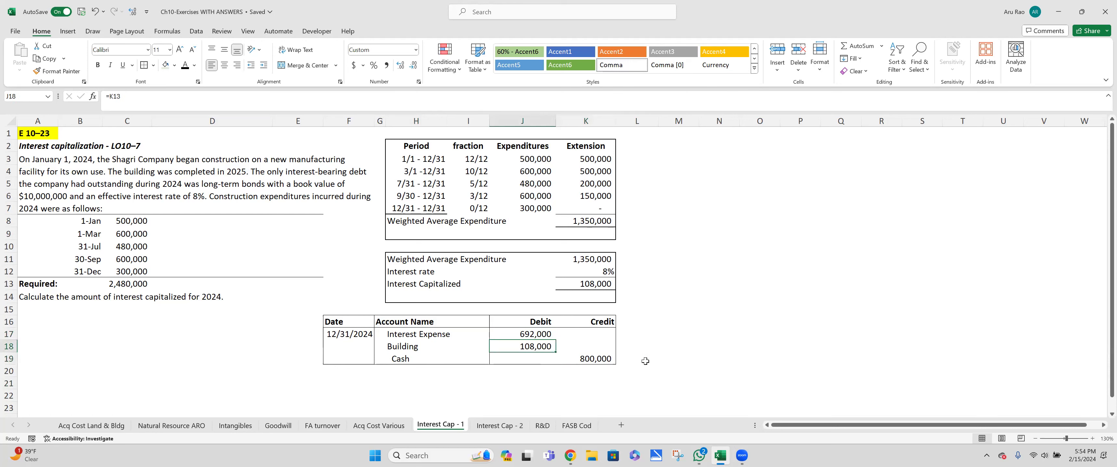
pyautogui.click(124, 182)
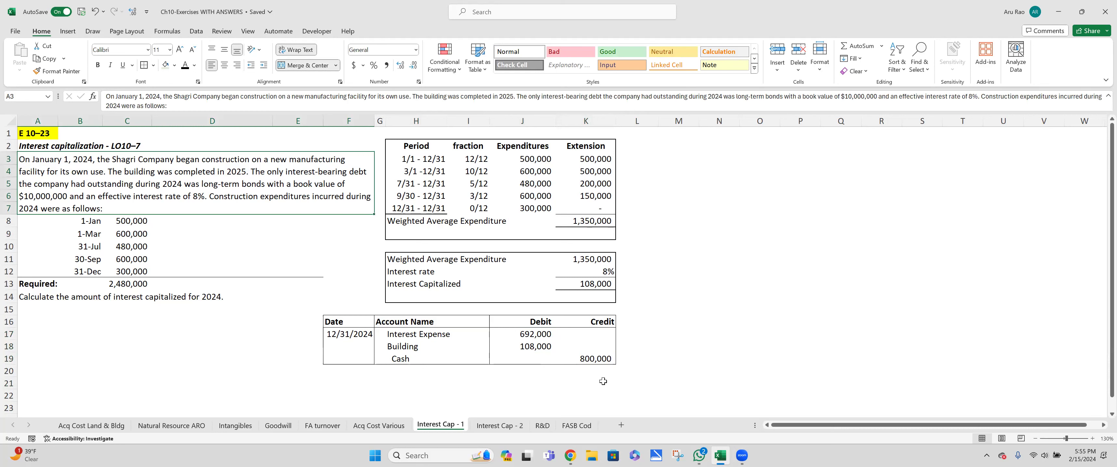
pyautogui.click(531, 349)
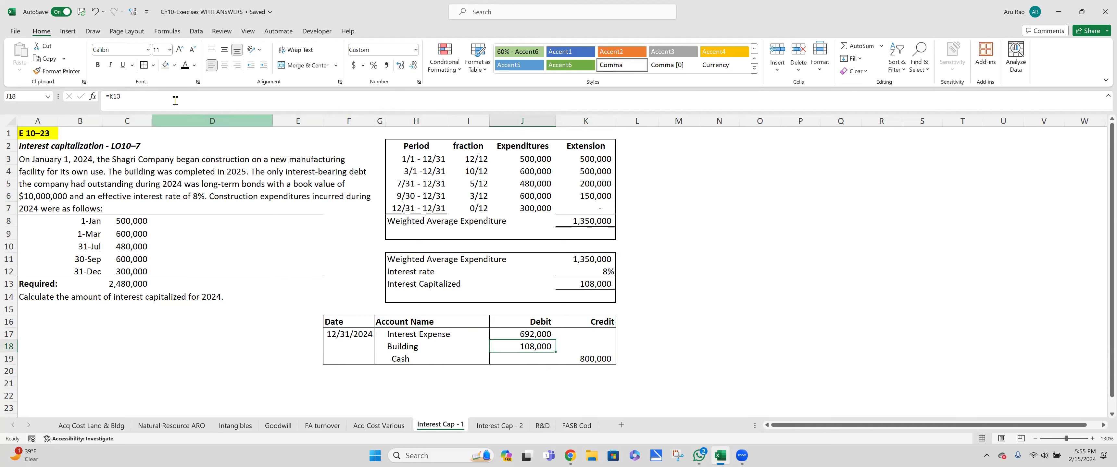
pyautogui.click(165, 66)
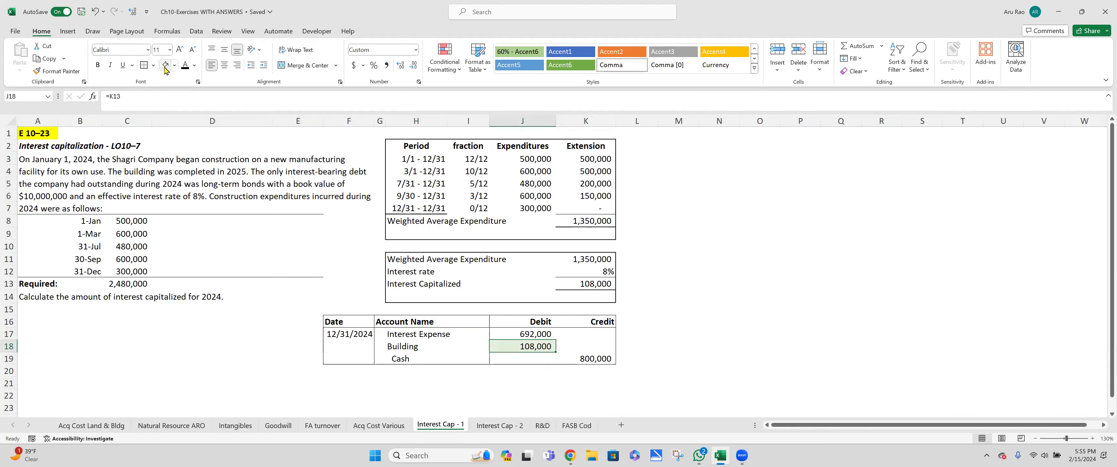
pyautogui.hotkey('ctrl', '[')
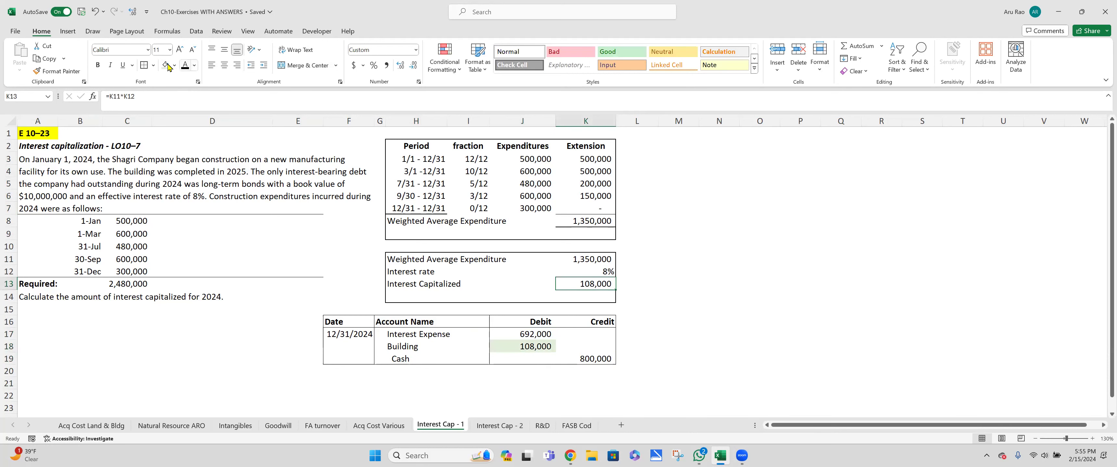
pyautogui.click(166, 66)
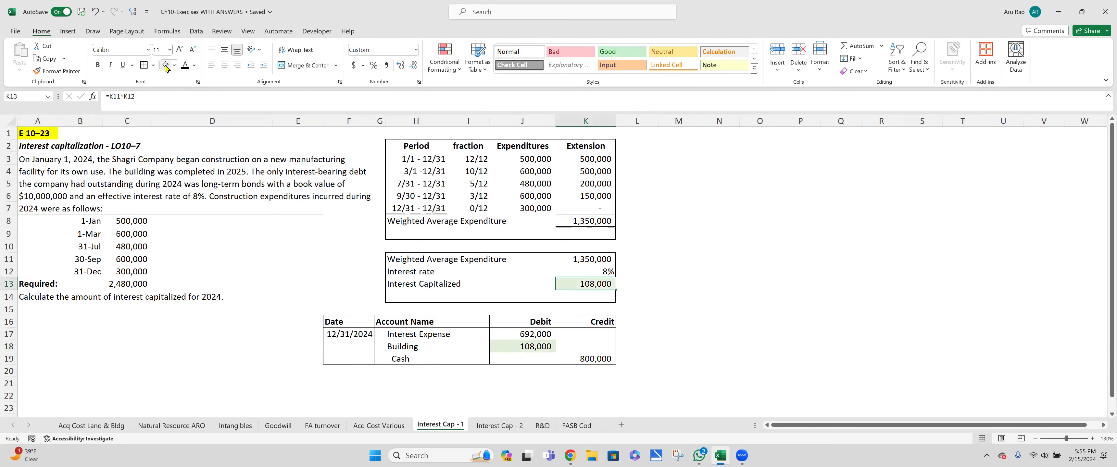